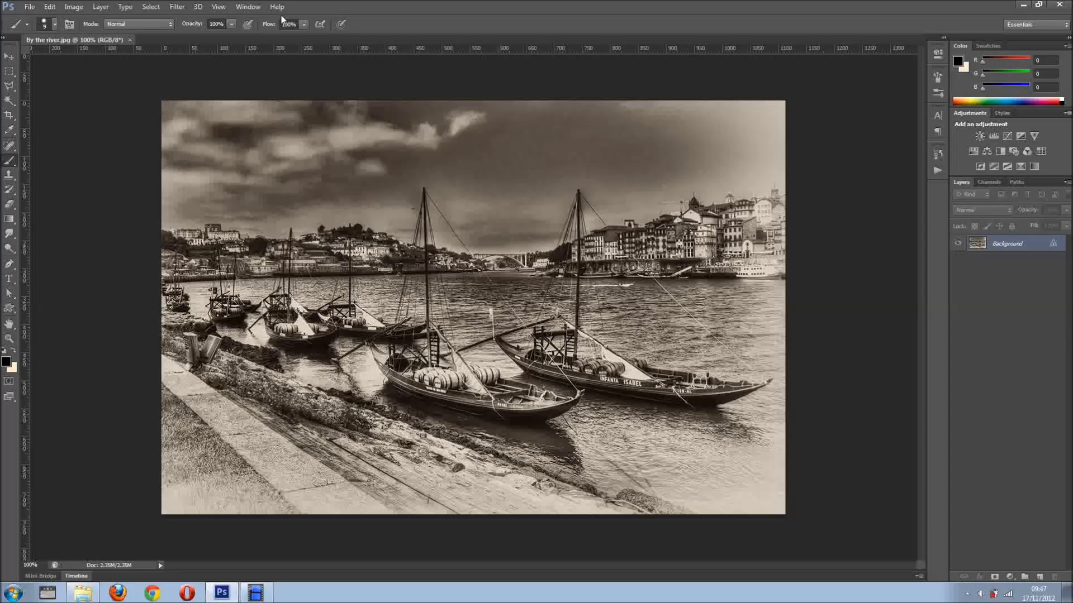
From the Actions panel, create a 'watermark' action in Set 2 and start recording
click(248, 7)
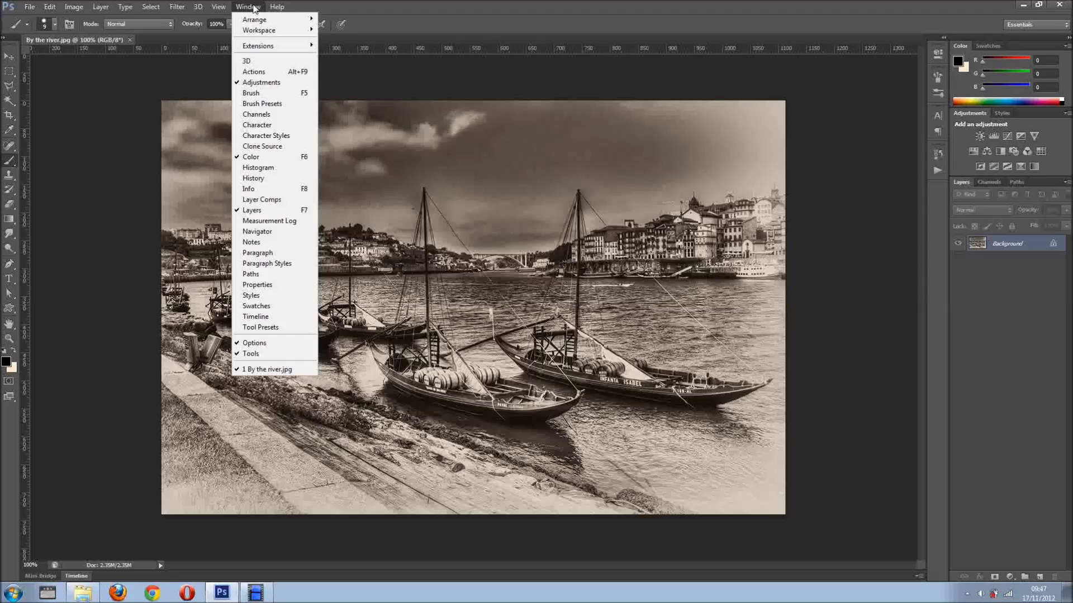
click(254, 72)
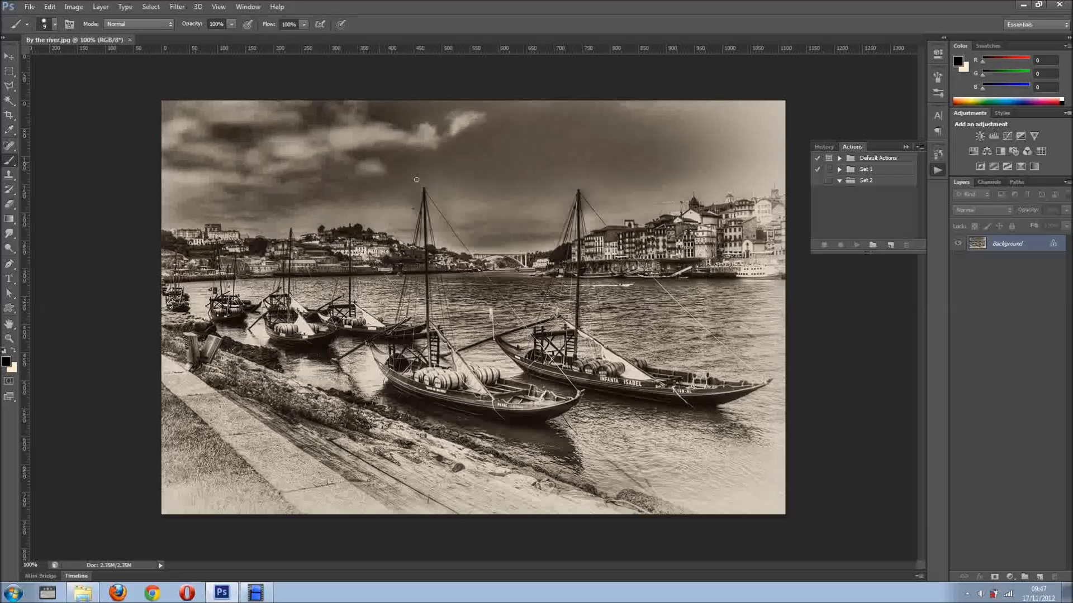
click(865, 182)
click(890, 246)
text(water)
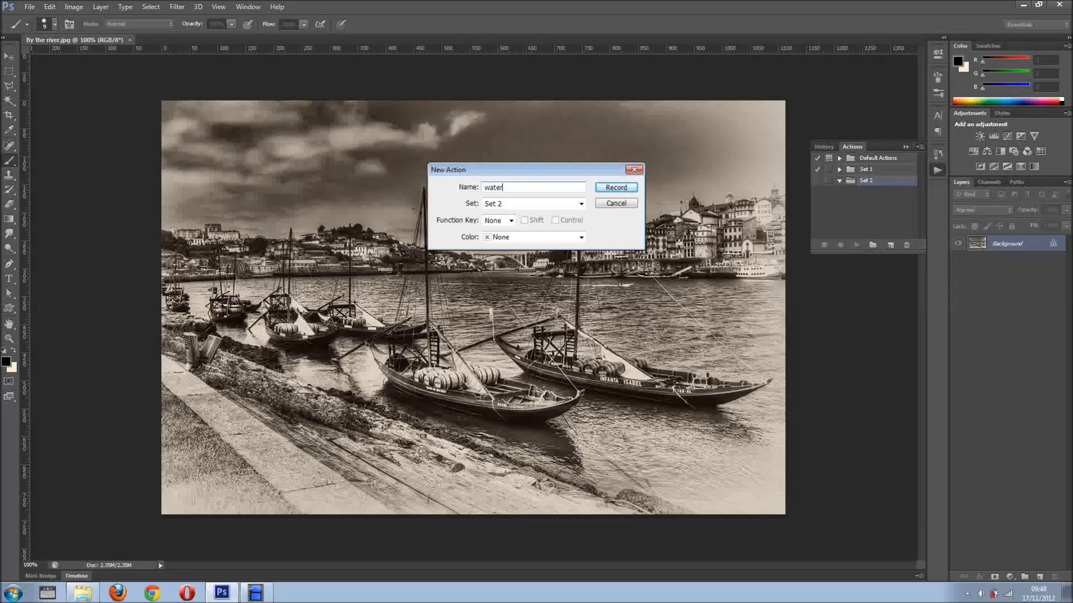
text(ma)
key(BackSpace)
text(rk)
click(614, 188)
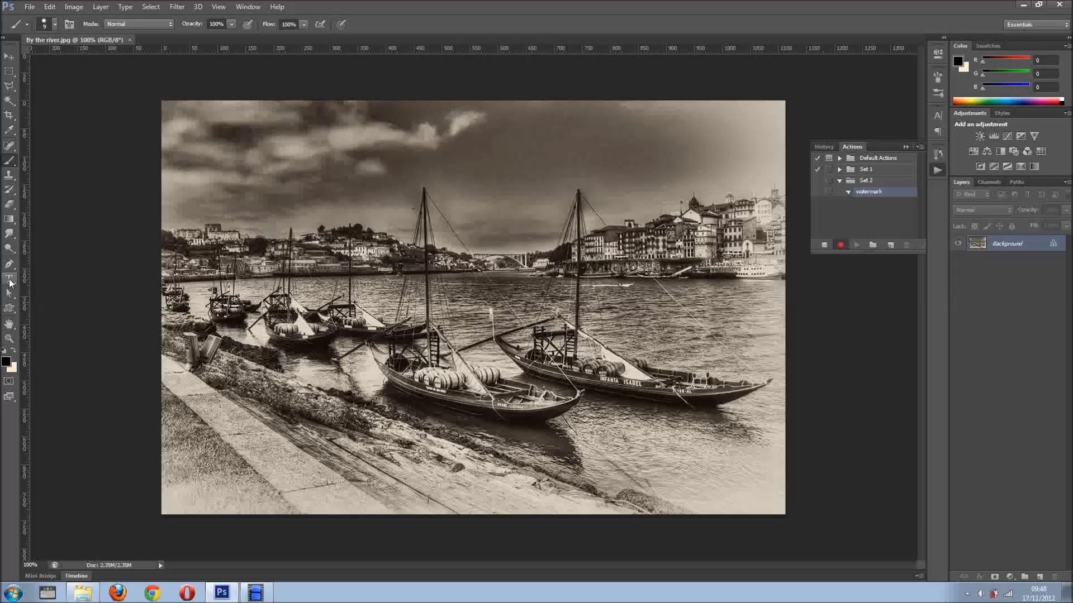
click(10, 280)
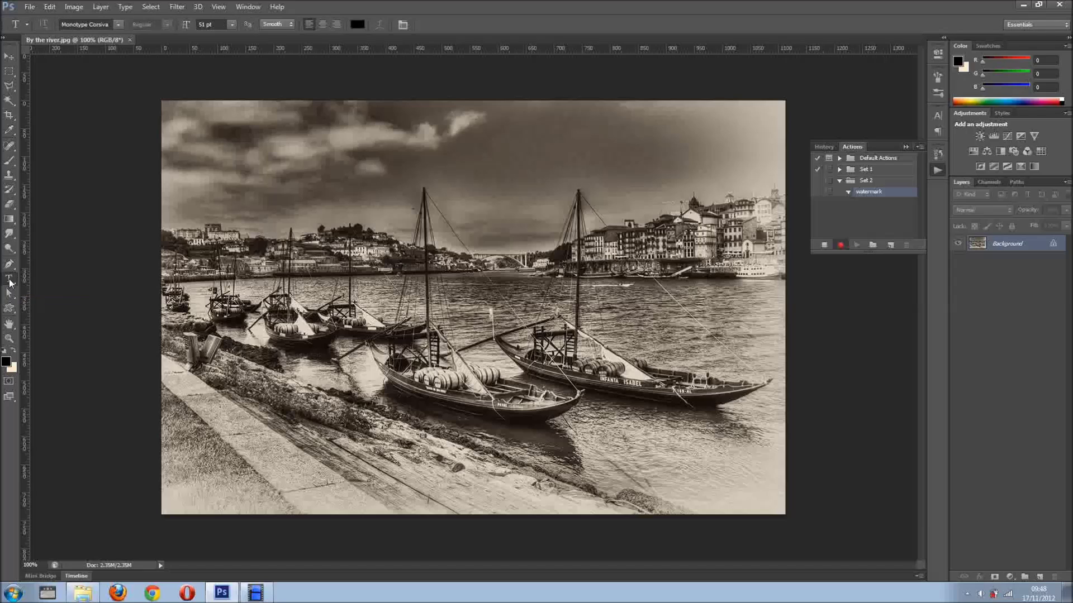
click(349, 308)
text(M)
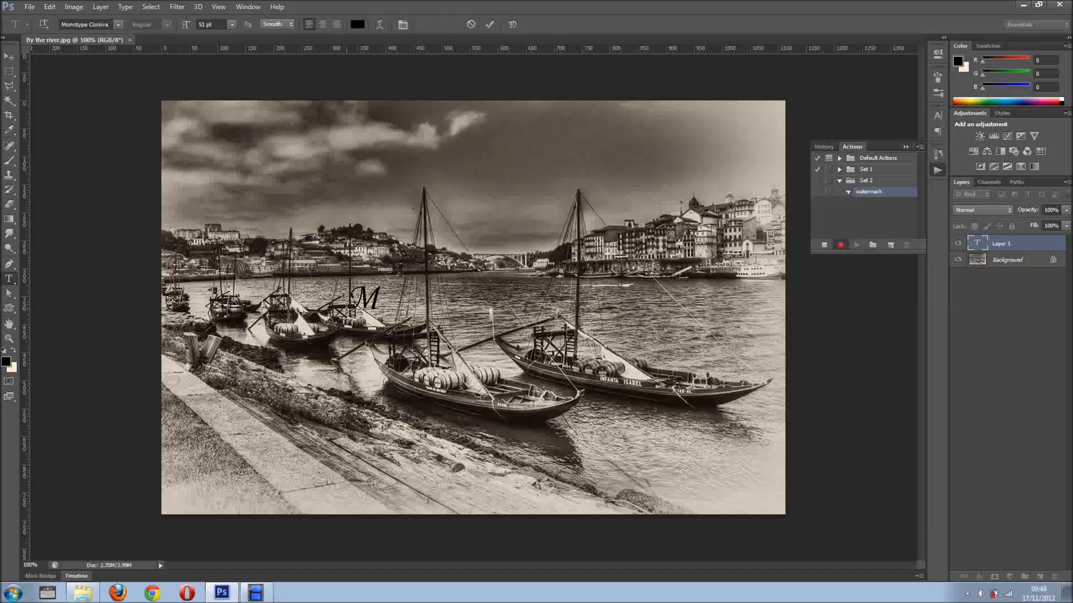
text(iguel)
text( ()
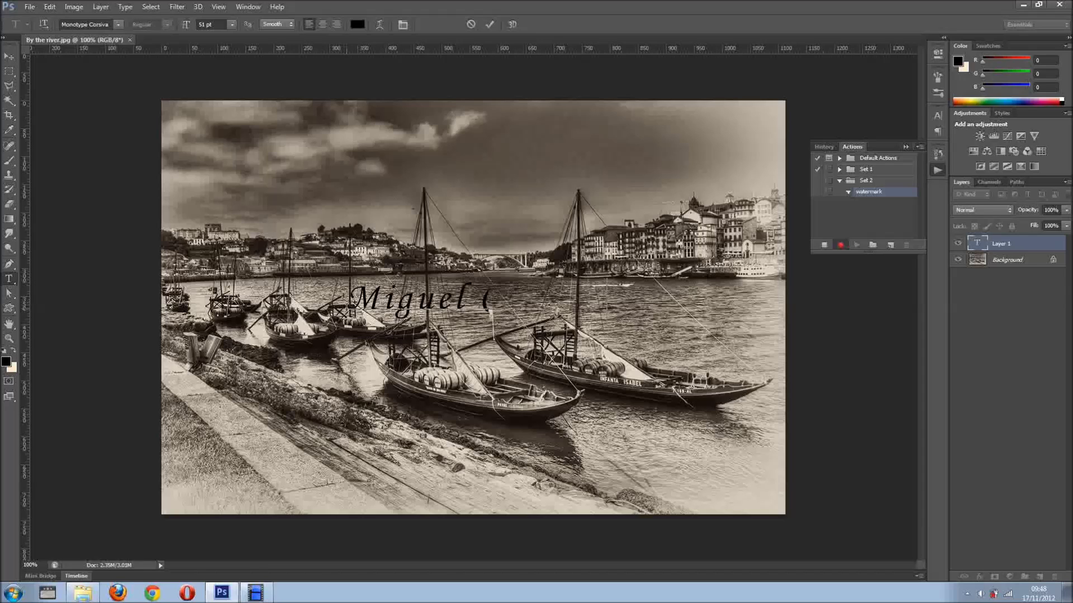
text(ampos)
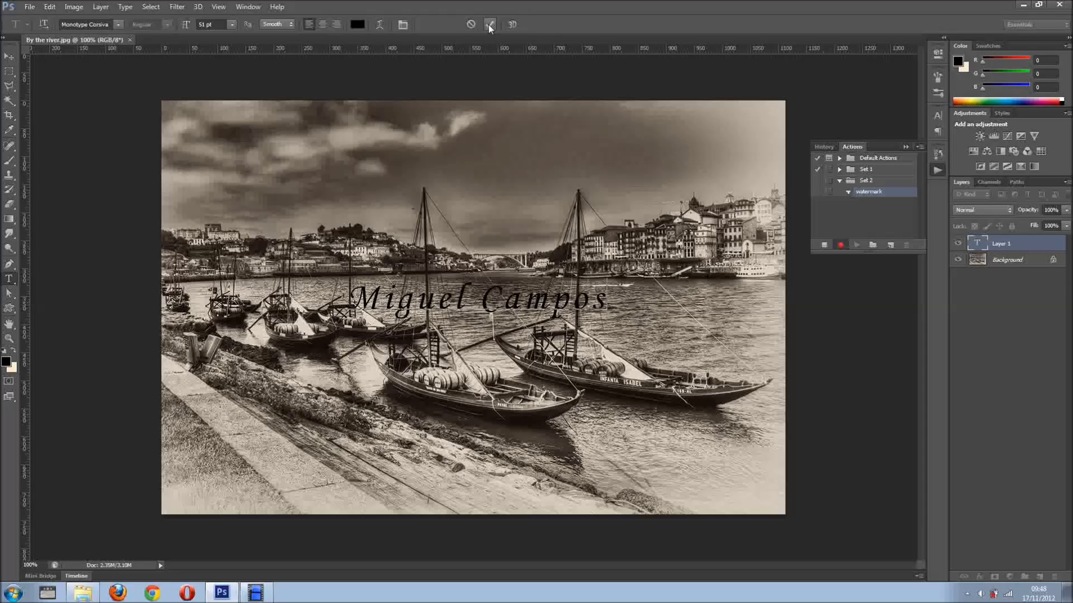
click(490, 26)
click(9, 56)
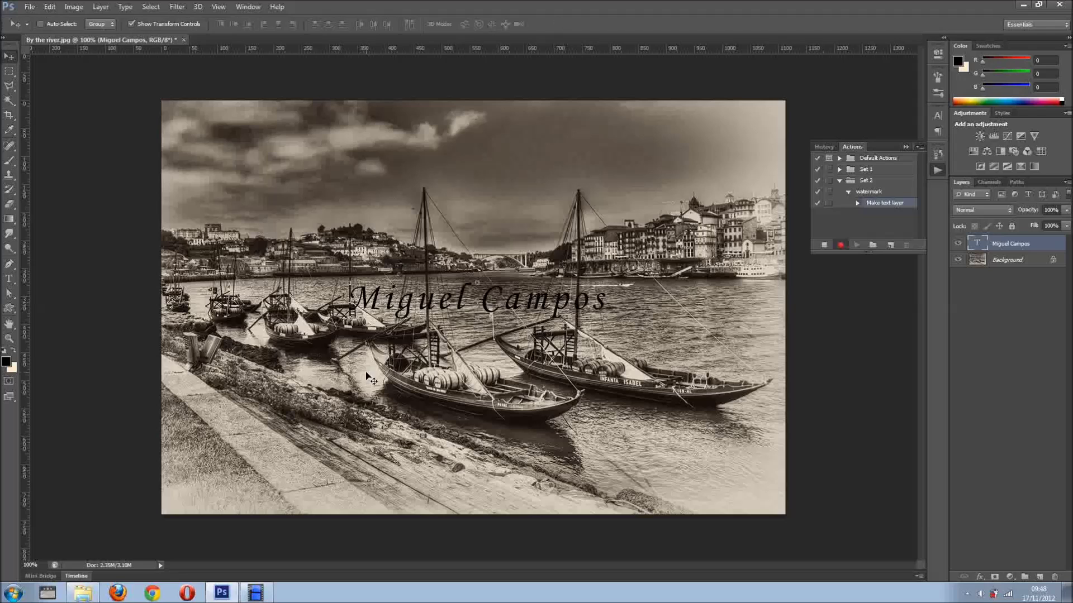
Move the watermark text to the lower right and scale it down to about 86%
drag(414, 358, 532, 514)
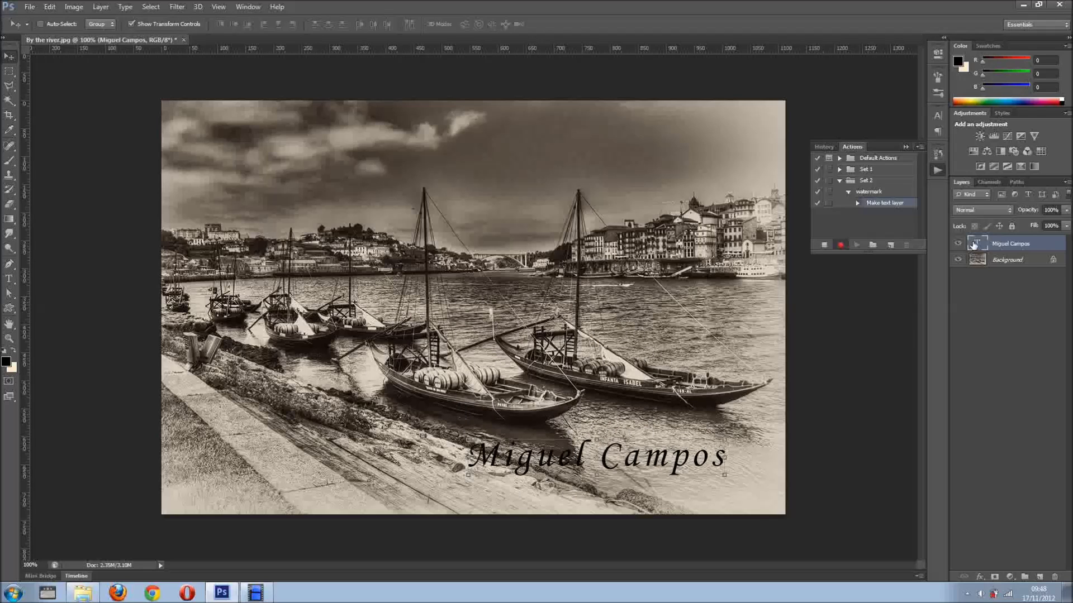
click(600, 439)
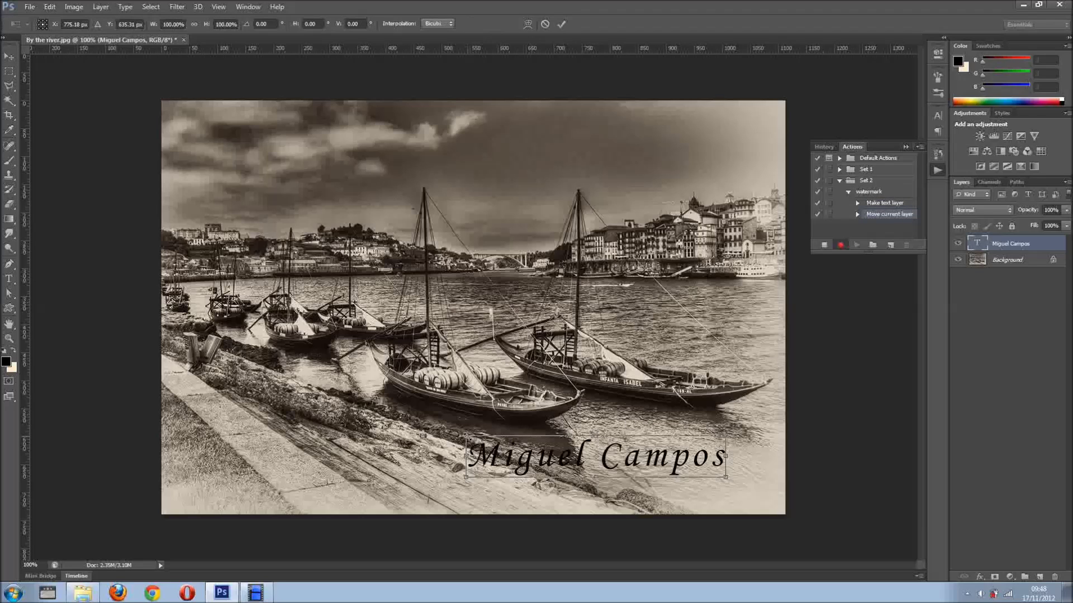
drag(466, 457, 488, 458)
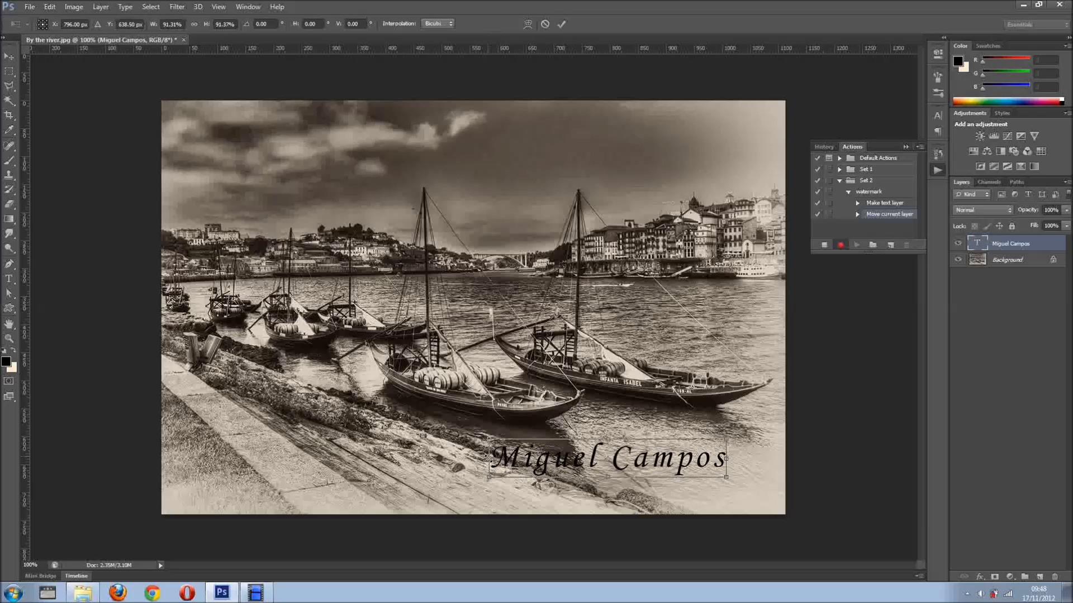
drag(489, 458, 502, 459)
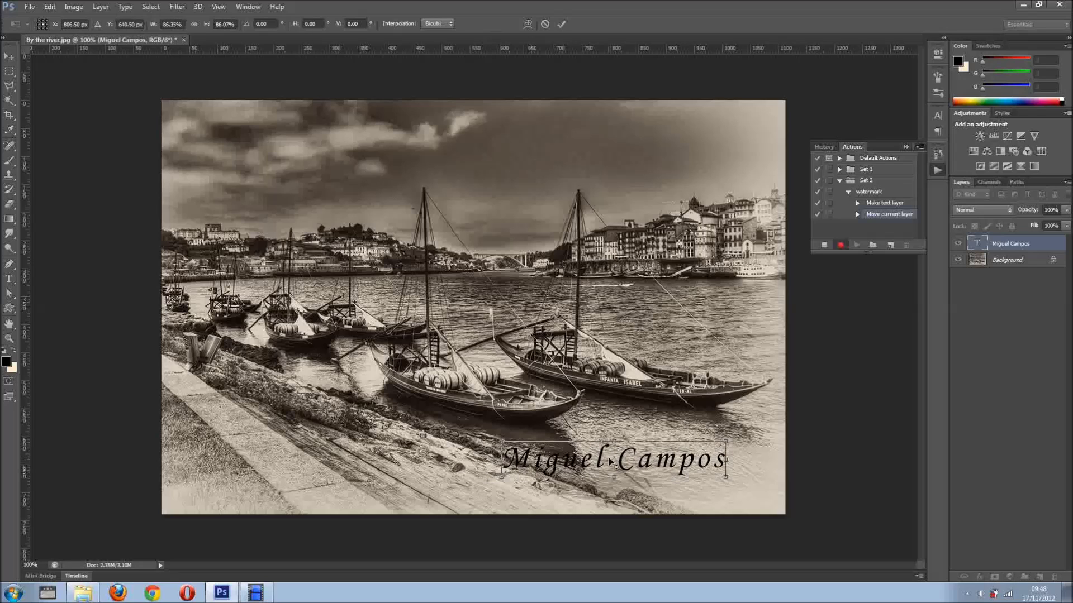
drag(643, 461, 644, 472)
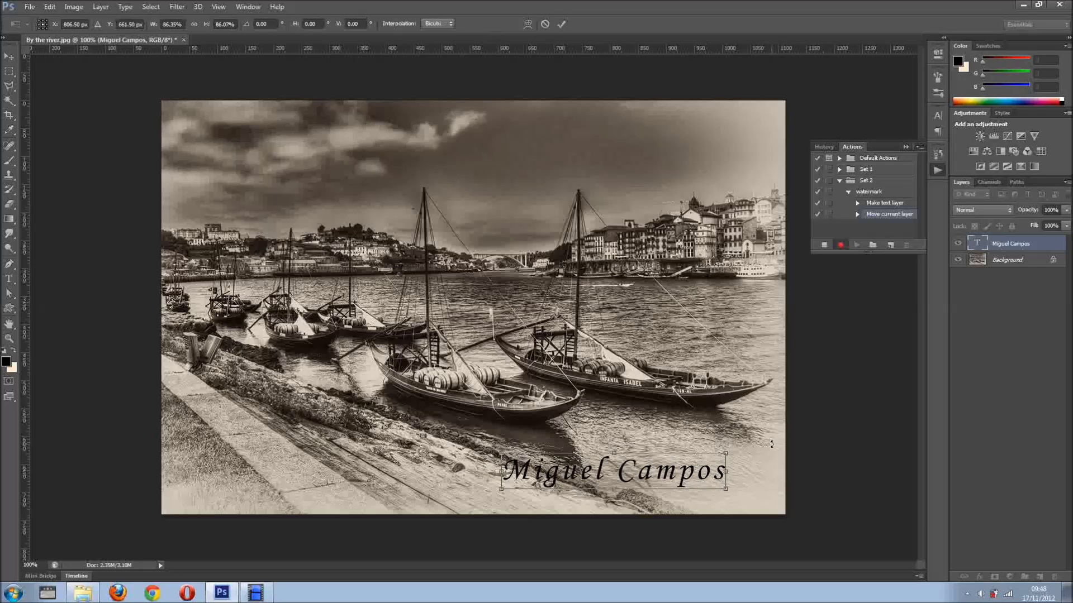
click(562, 24)
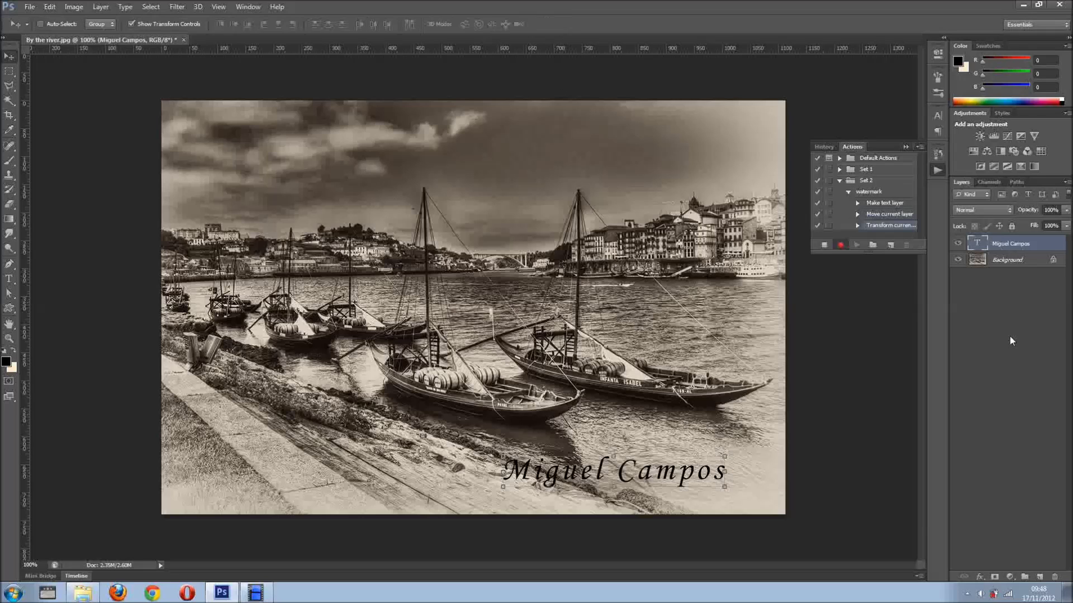
Set the text layer to 84% opacity, stop recording, and close the photo without saving
drag(1027, 212, 1024, 212)
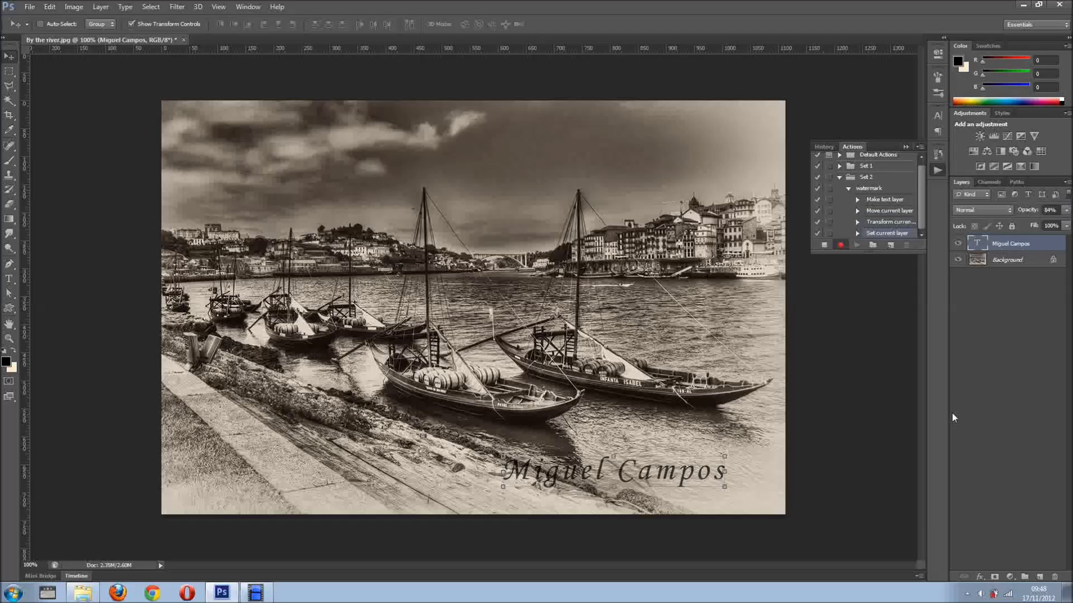
click(824, 246)
click(183, 40)
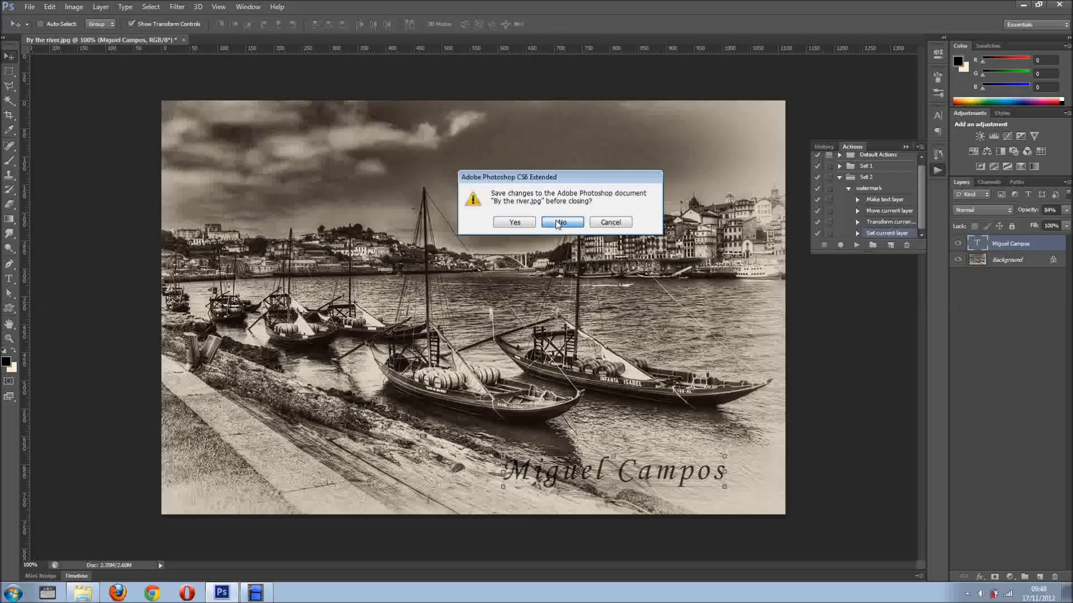
click(559, 220)
click(82, 592)
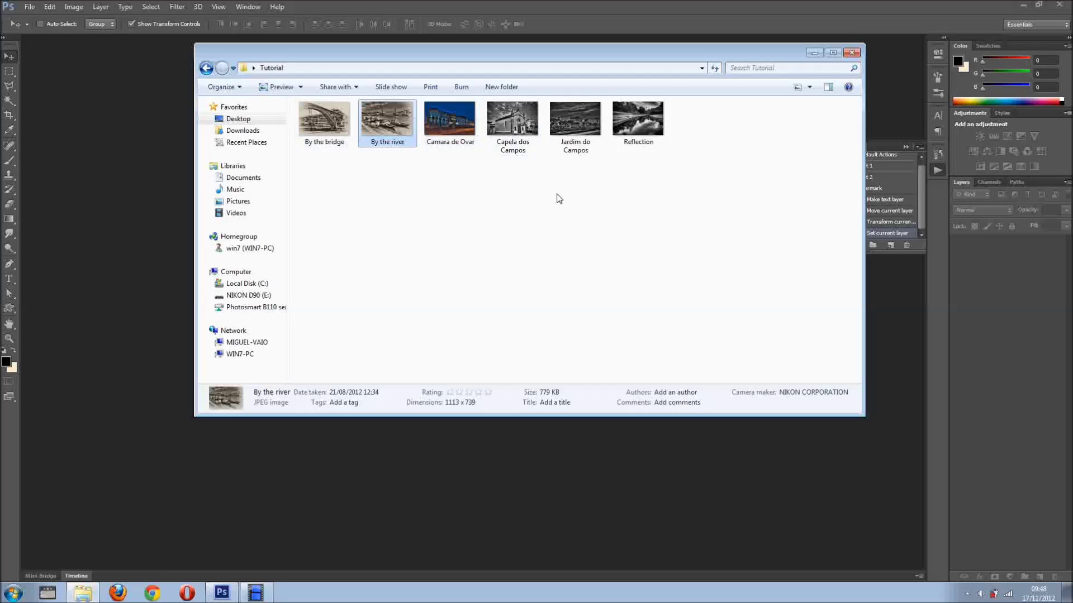
Look through the Tutorial folder thumbnails, ending on the Reflection photo
click(318, 122)
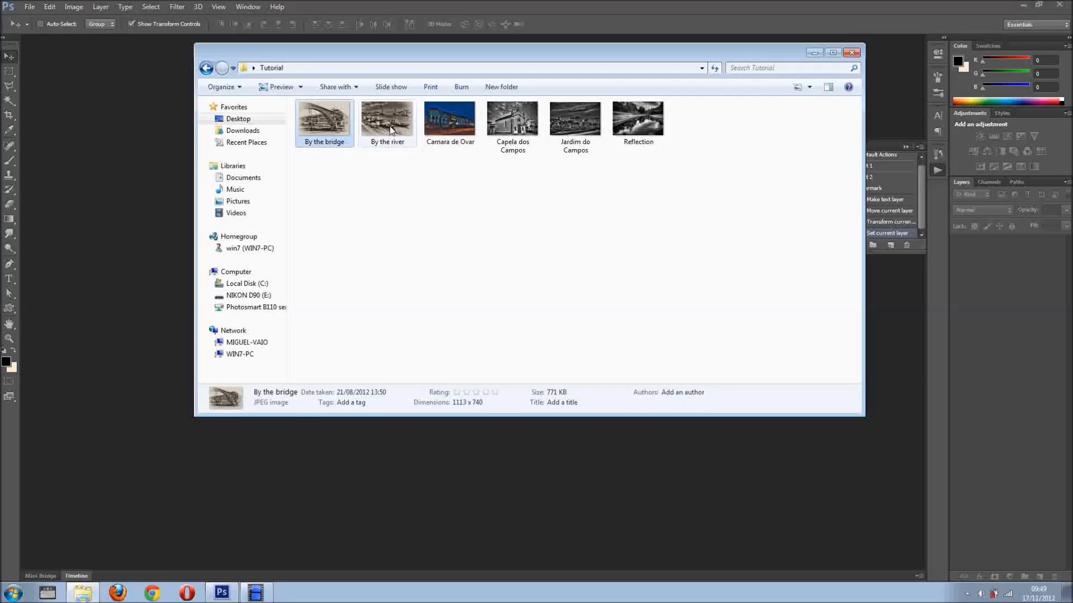
click(449, 120)
click(575, 122)
click(641, 130)
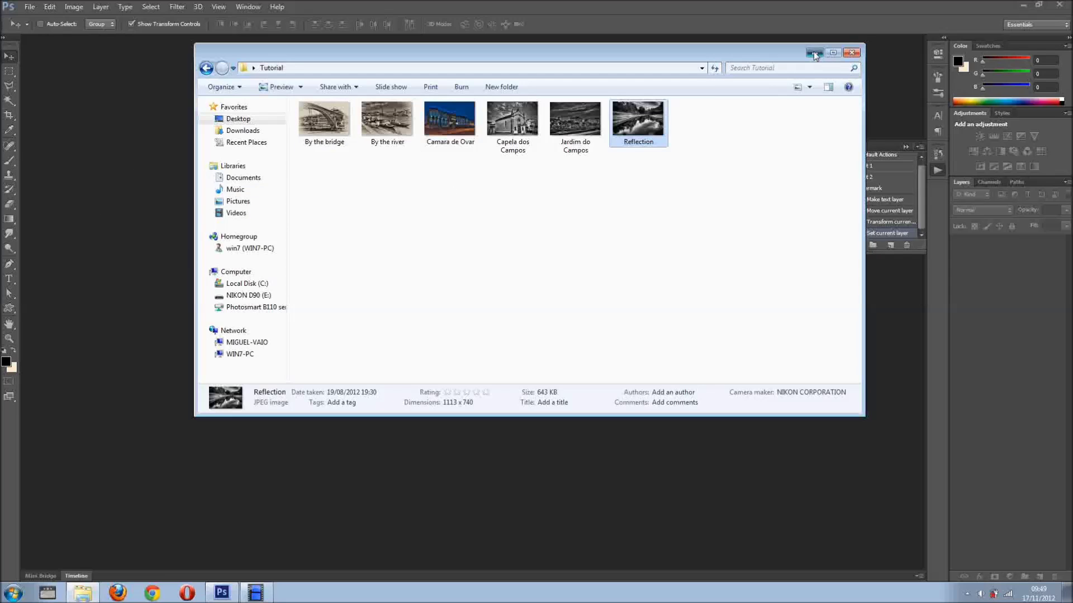
Close the Tutorial folder window, then minimise and restore Photoshop
click(851, 53)
click(222, 593)
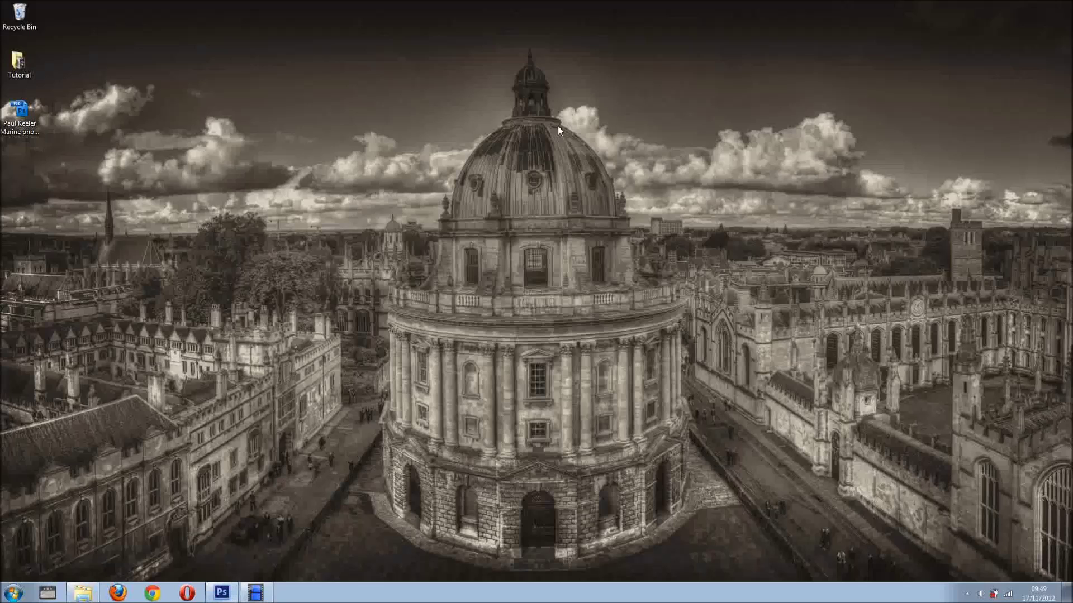
click(222, 593)
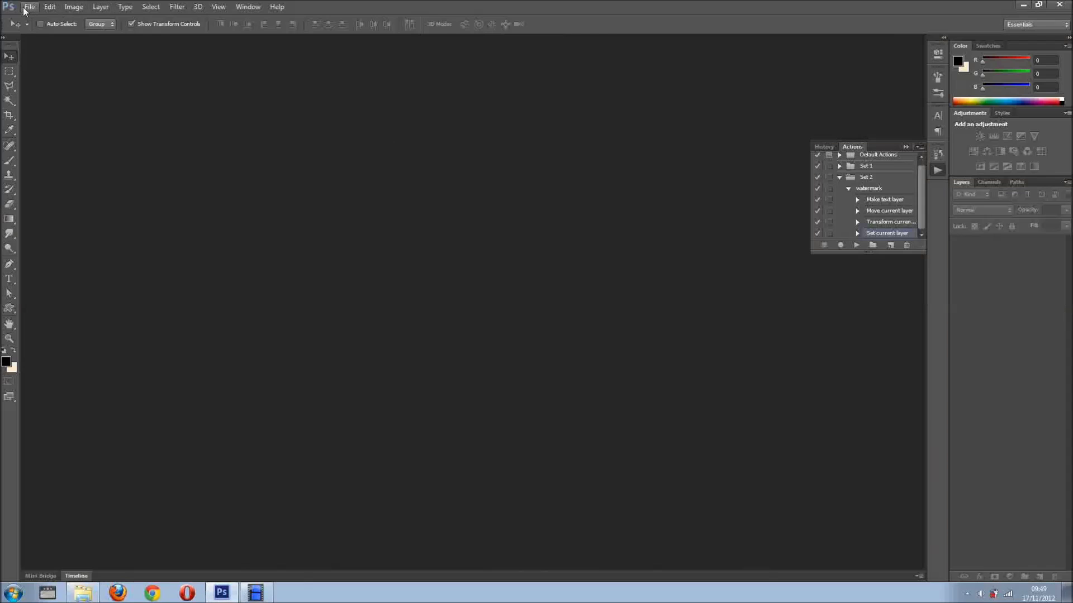
Launch the Image Processor from File > Scripts
click(26, 9)
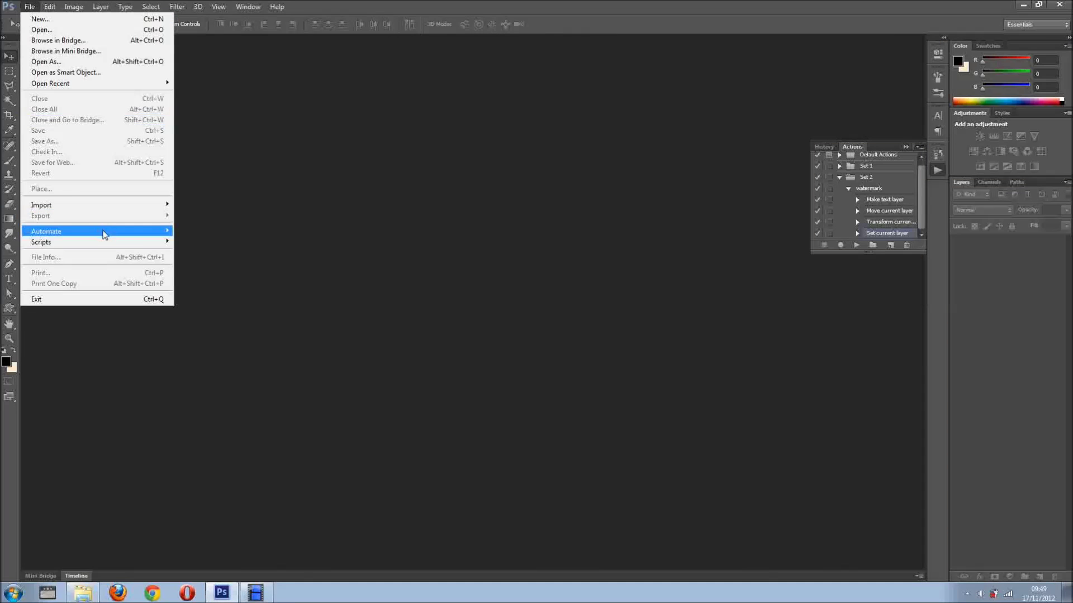
mouse_move(84, 243)
click(210, 243)
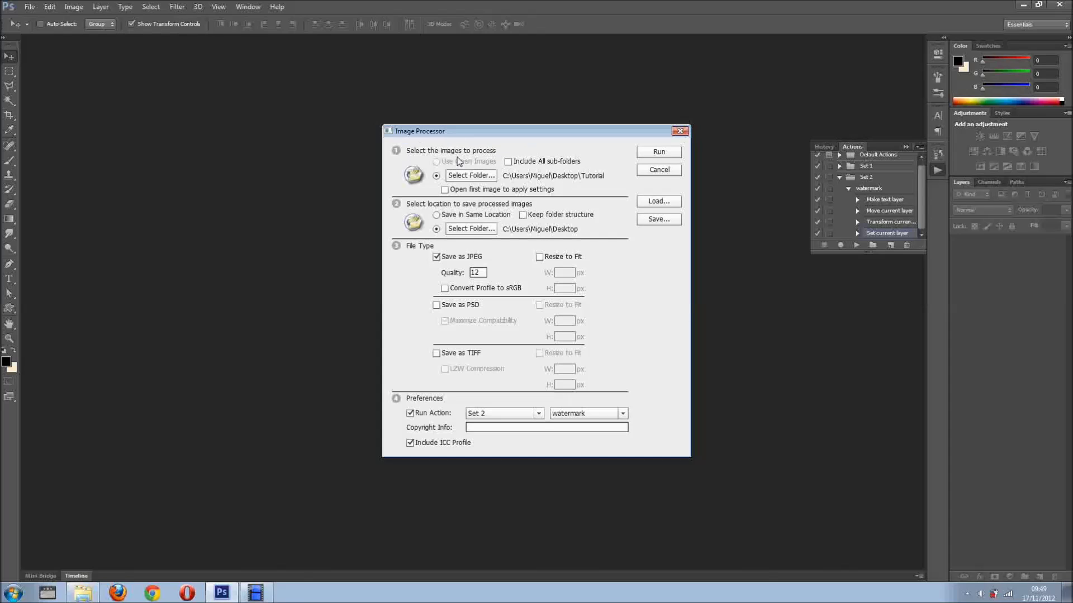
click(472, 177)
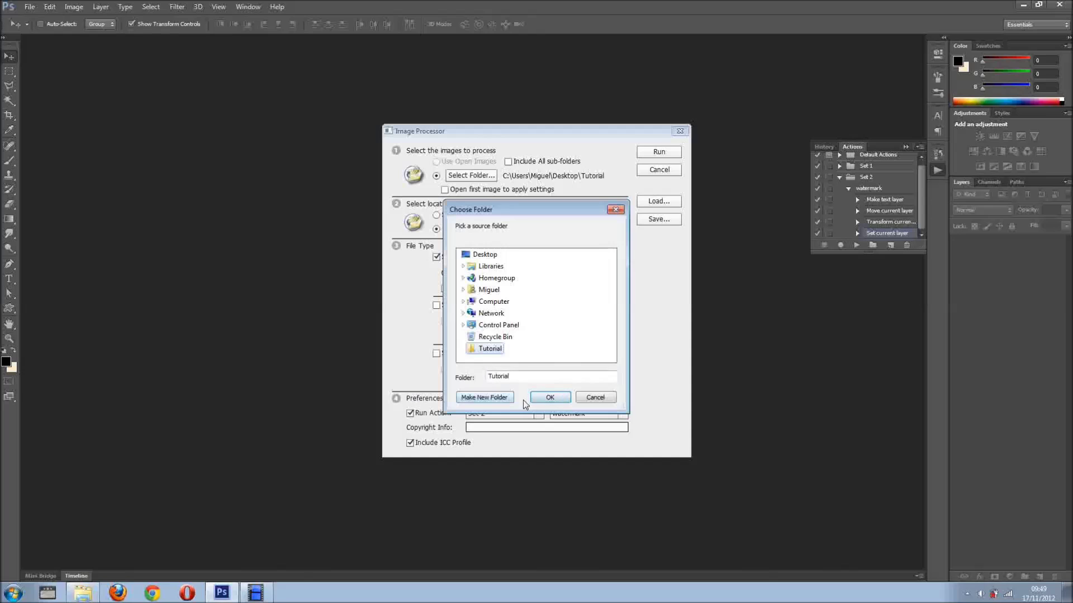
click(550, 400)
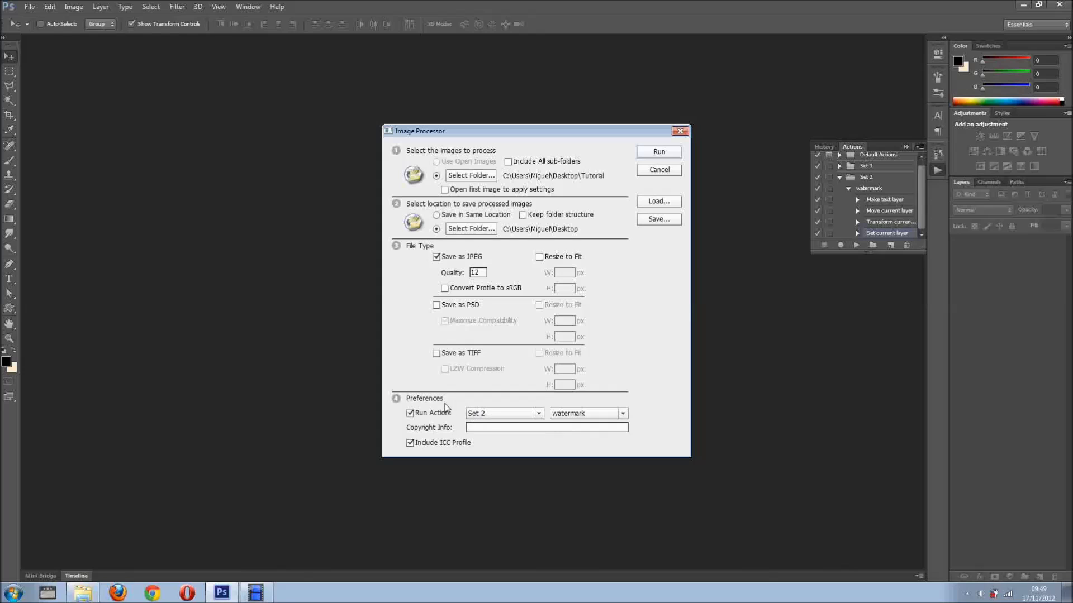
click(540, 418)
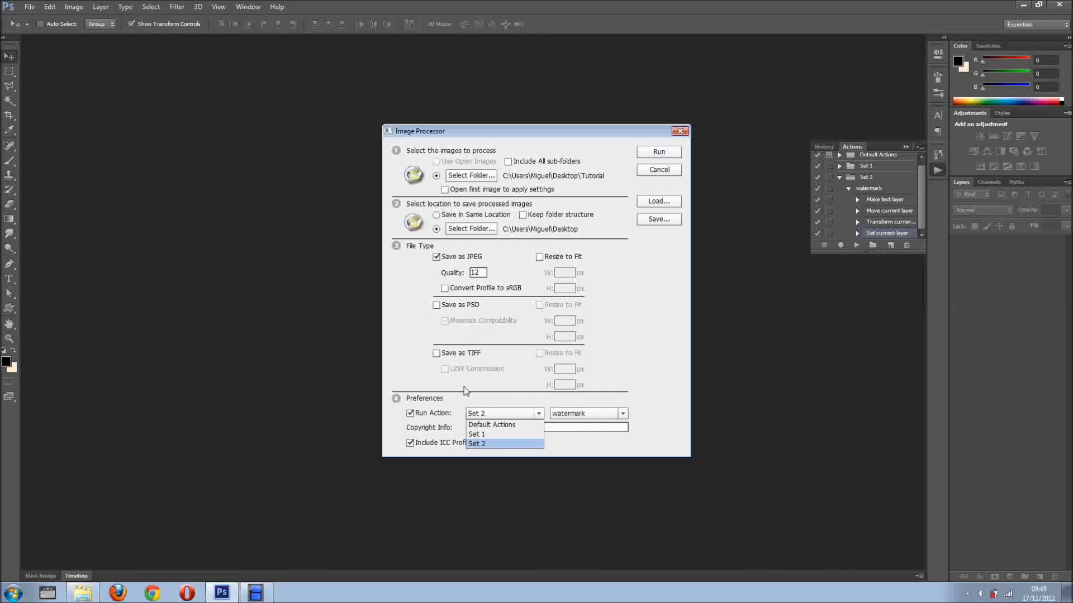
click(485, 445)
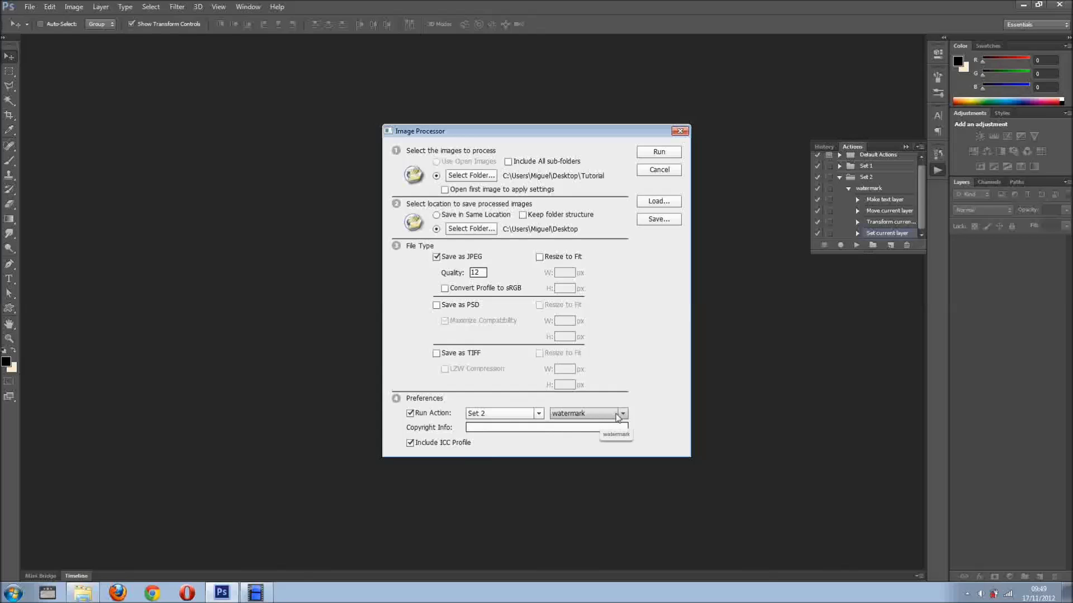
click(670, 154)
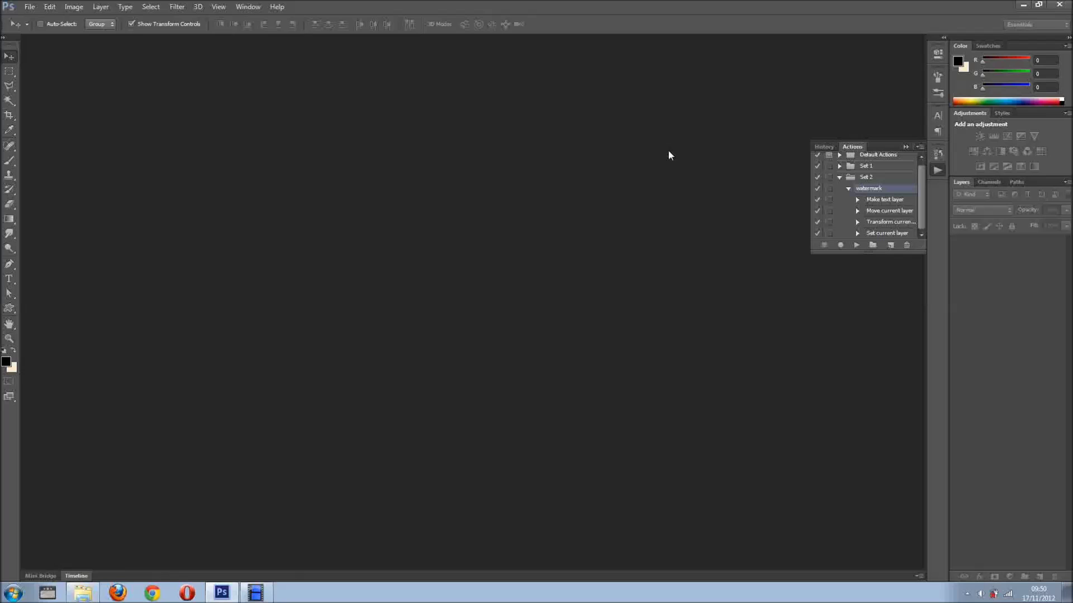
Minimise Photoshop after the batch run to reveal the new JPEG folder on the desktop
click(1023, 5)
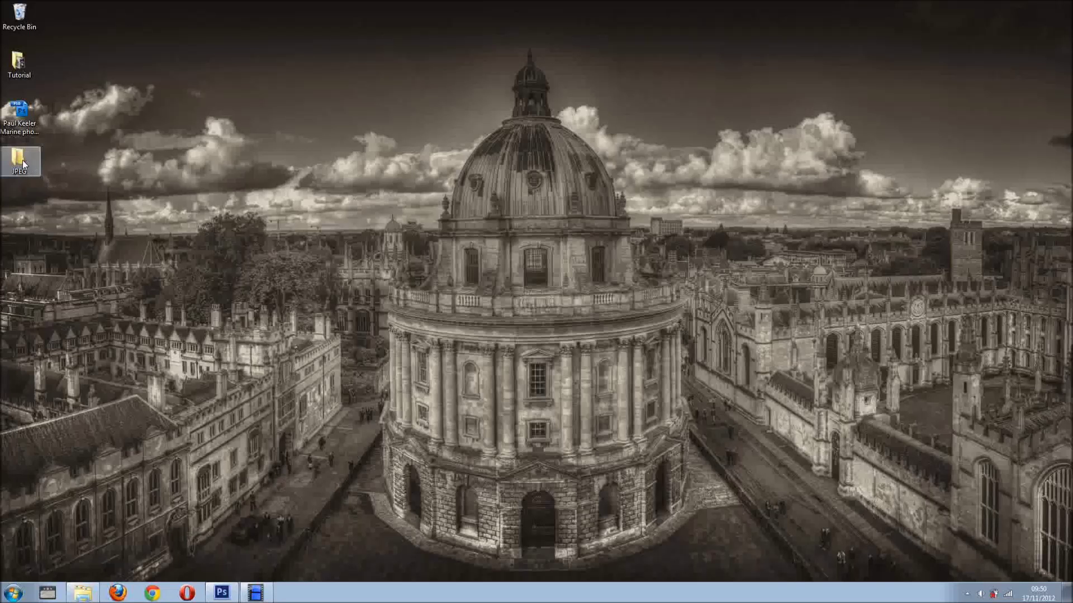
Open the desktop JPEG folder, preview the watermarked photos, then close the viewer and folder
drag(312, 149, 318, 115)
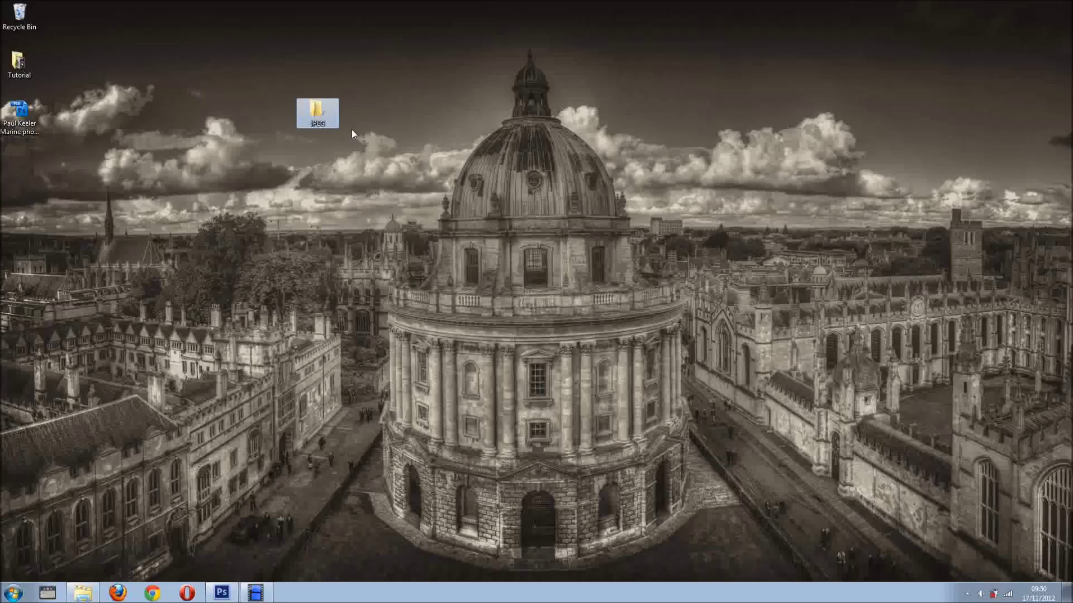
double_click(323, 113)
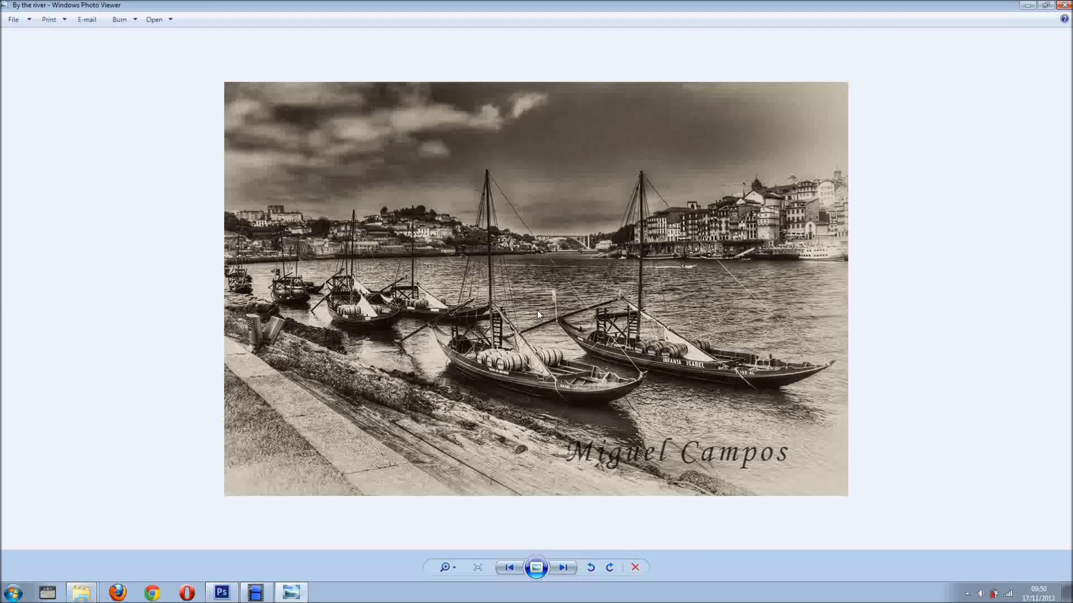
key(Right)
key(Right)
key(Right)
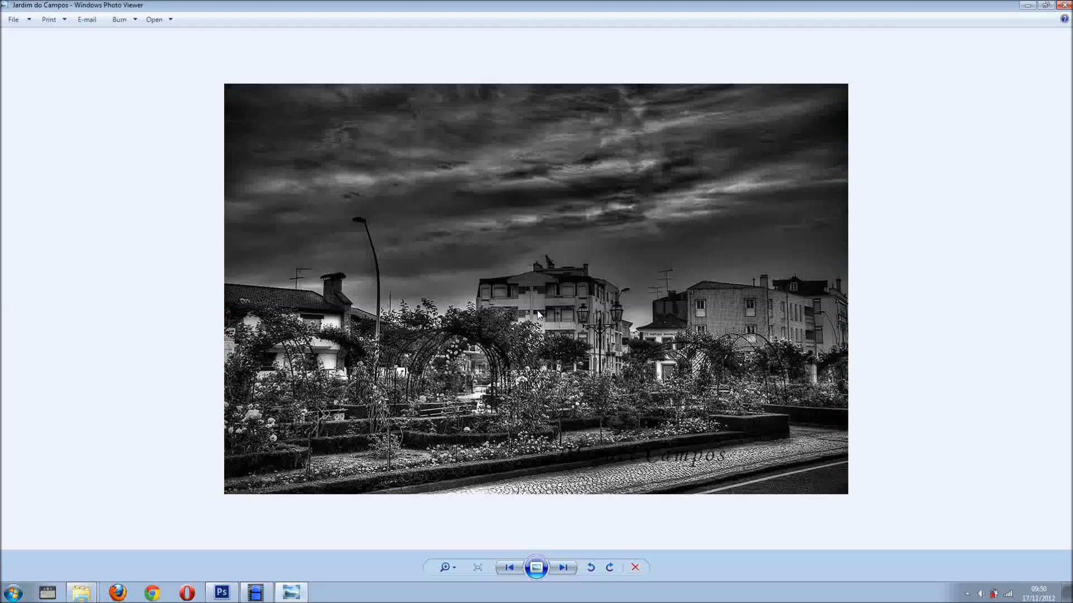
key(Right)
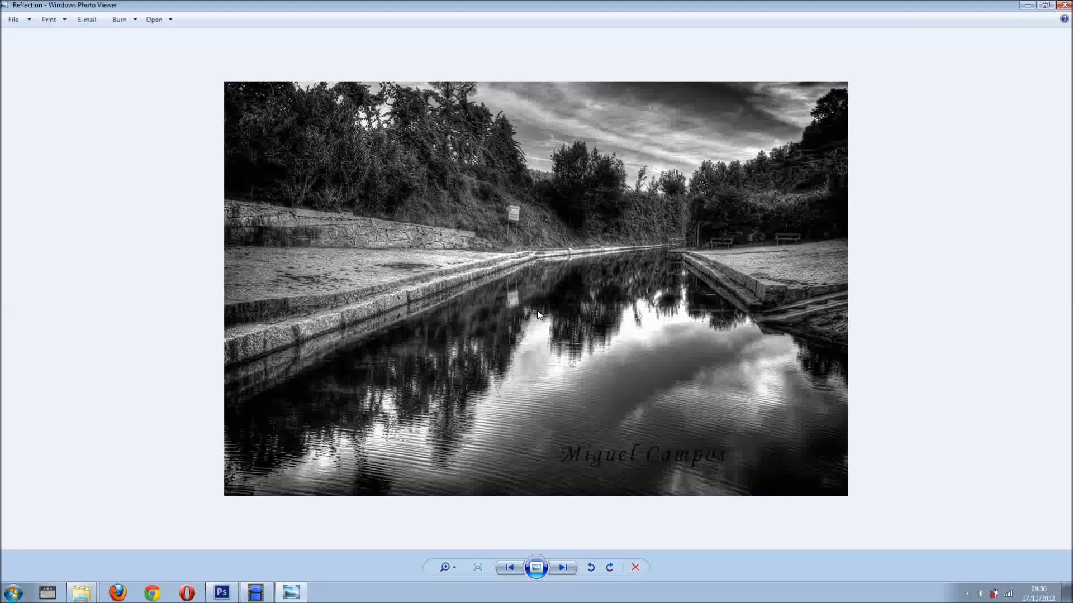
click(1064, 5)
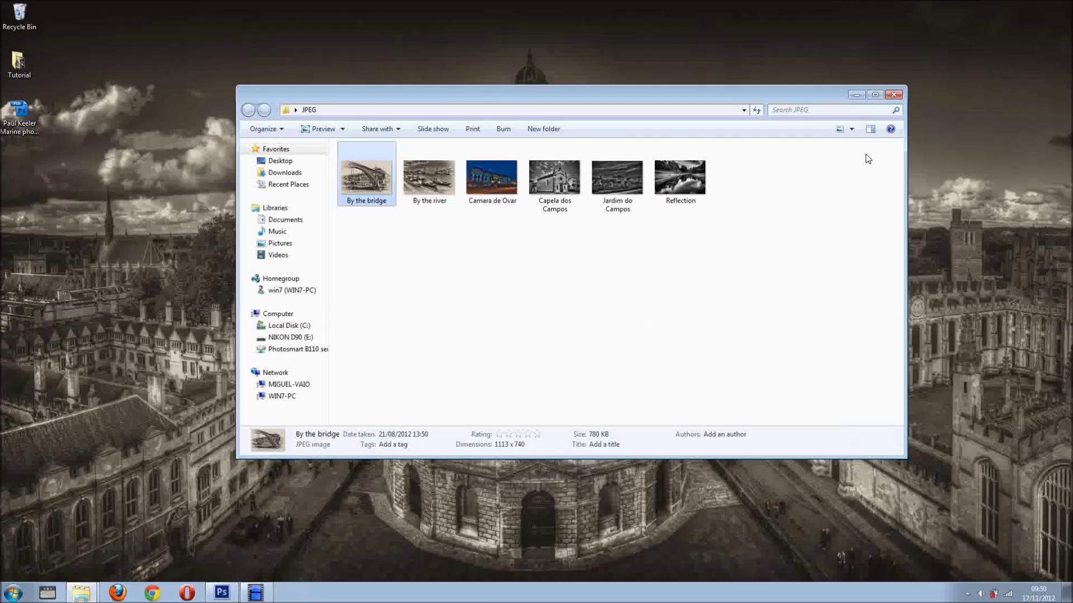
click(893, 95)
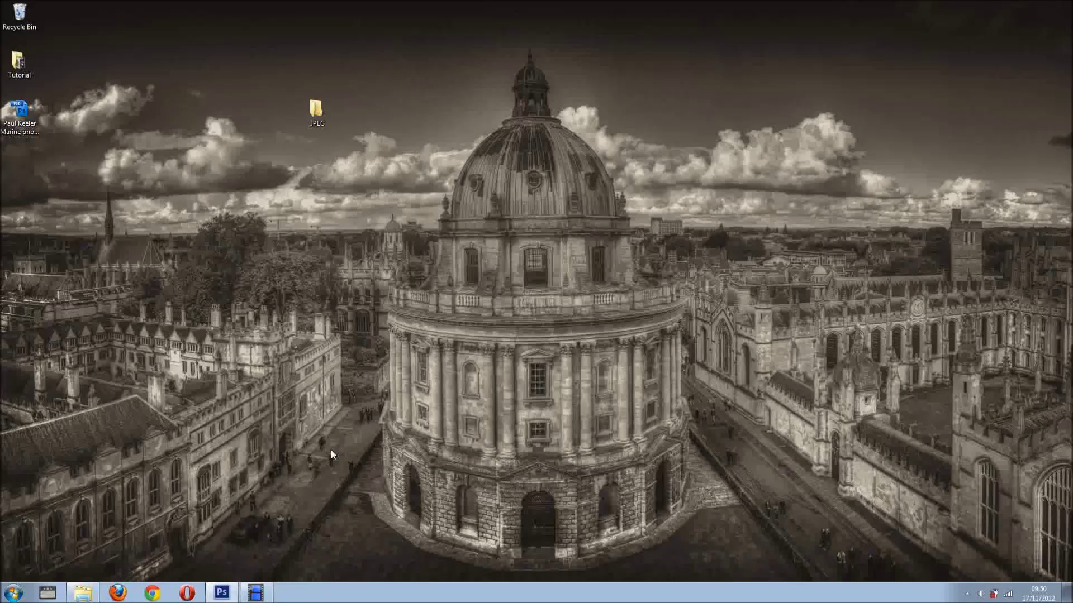